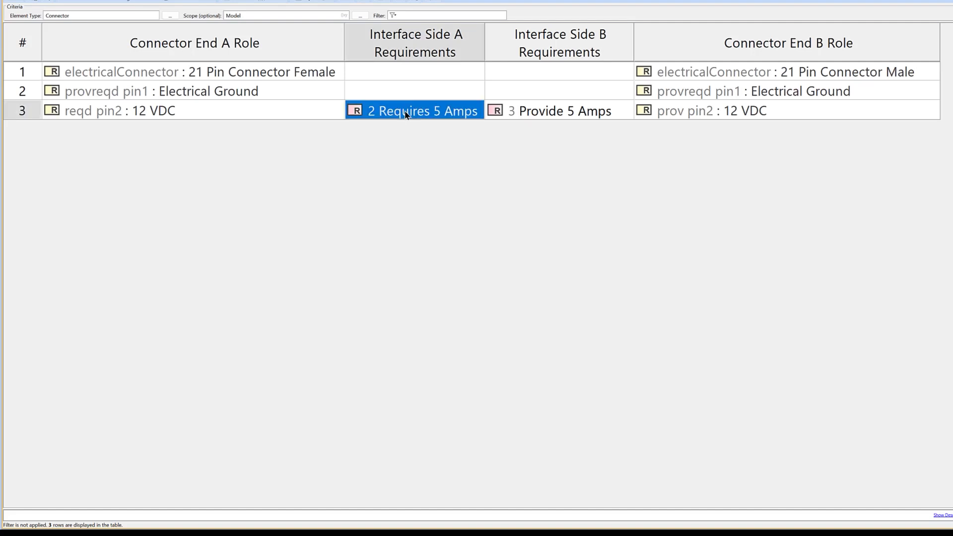
left_click(522, 112)
left_click(481, 170)
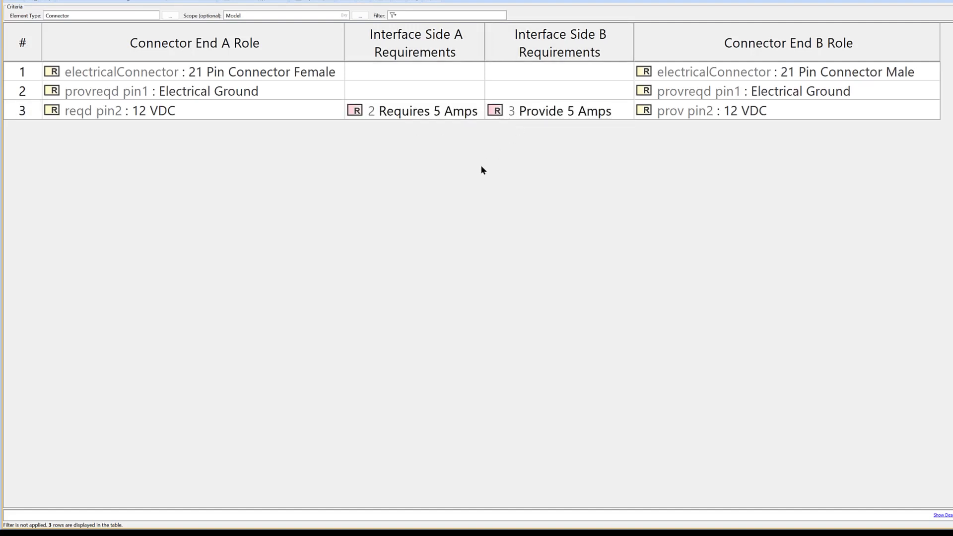
left_click(257, 117)
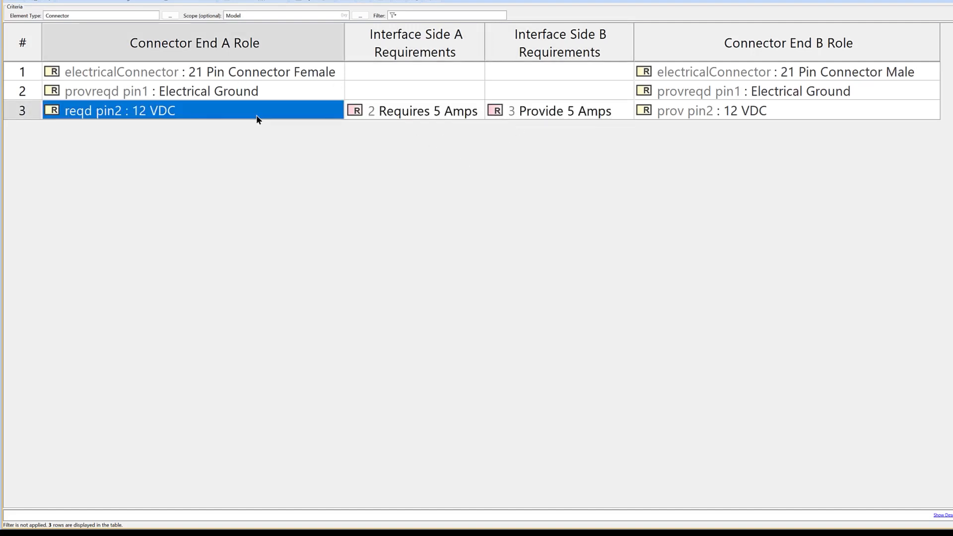
left_click(332, 148)
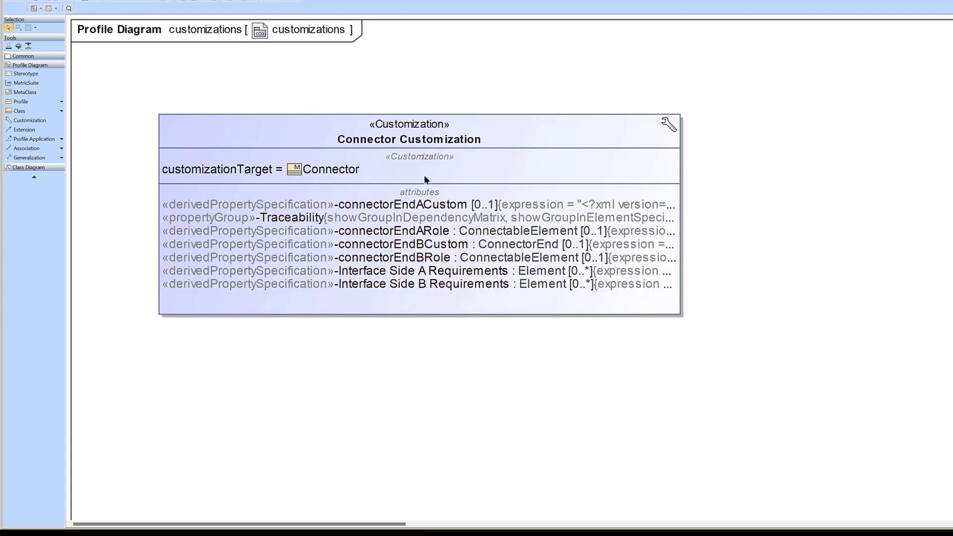
- Open the expression of the connectorEndACustom derived property in the Connector Customization
left_click(333, 208)
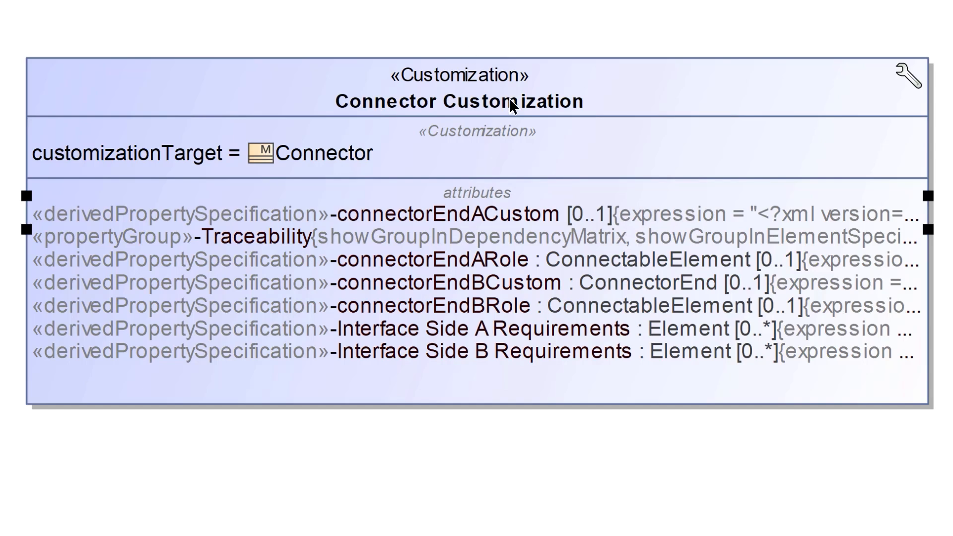
right_click(420, 219)
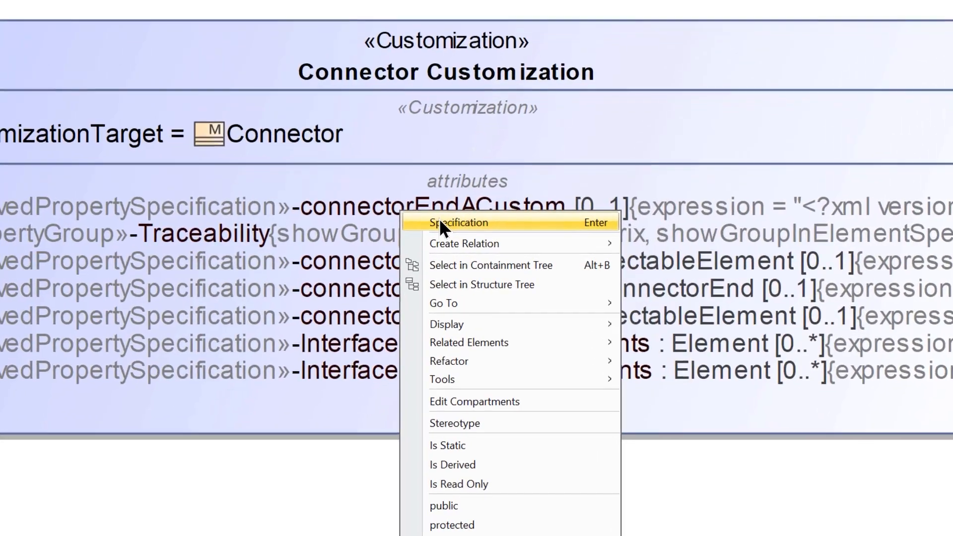
left_click(439, 224)
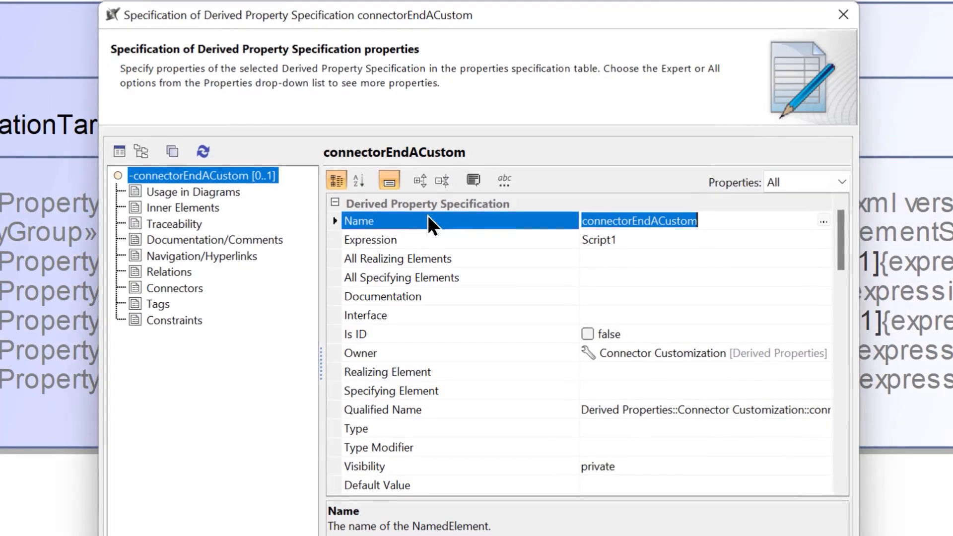
left_click(714, 239)
left_click(824, 239)
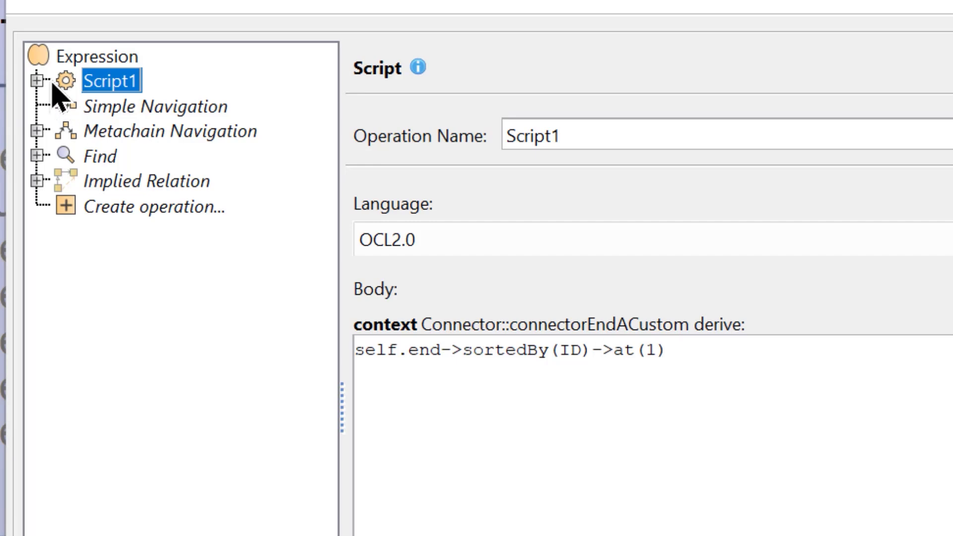
- Examine the arg1 parameter and OCL body of Script1, and close the connectorEndACustom specification
left_click(36, 80)
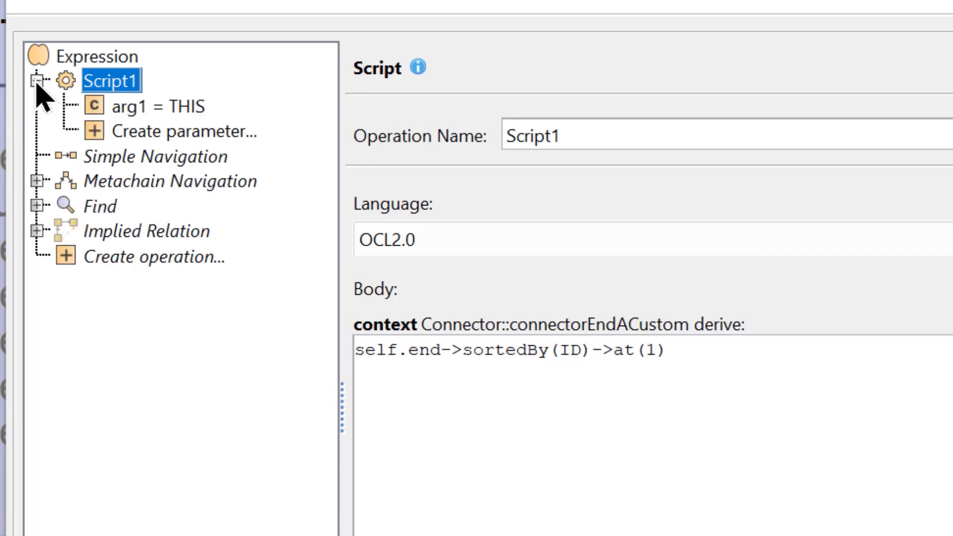
left_click(131, 111)
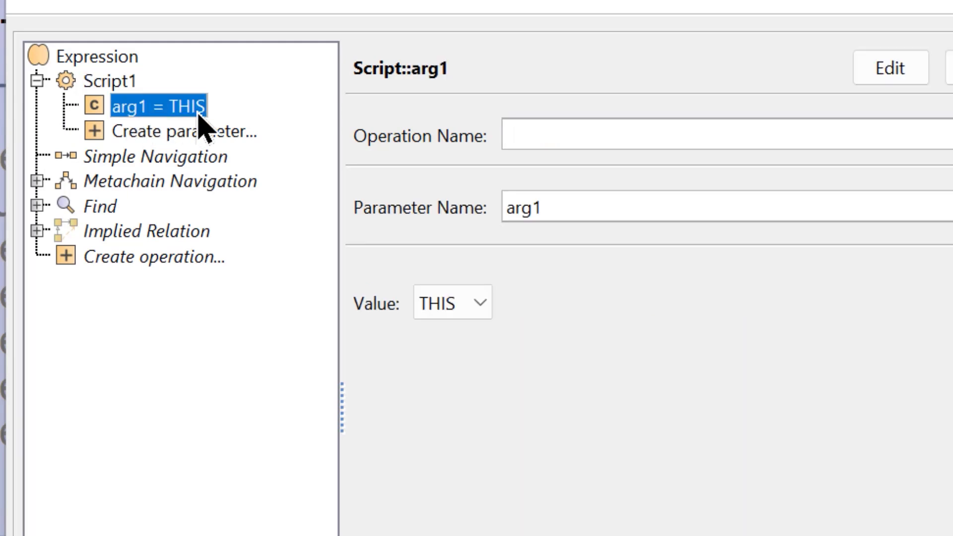
left_click(113, 83)
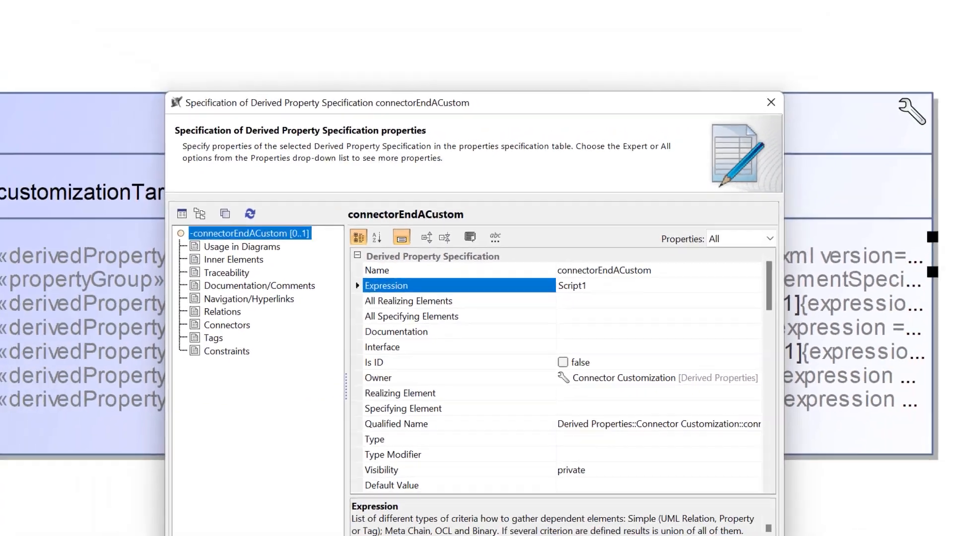
left_click(671, 532)
left_click(534, 1)
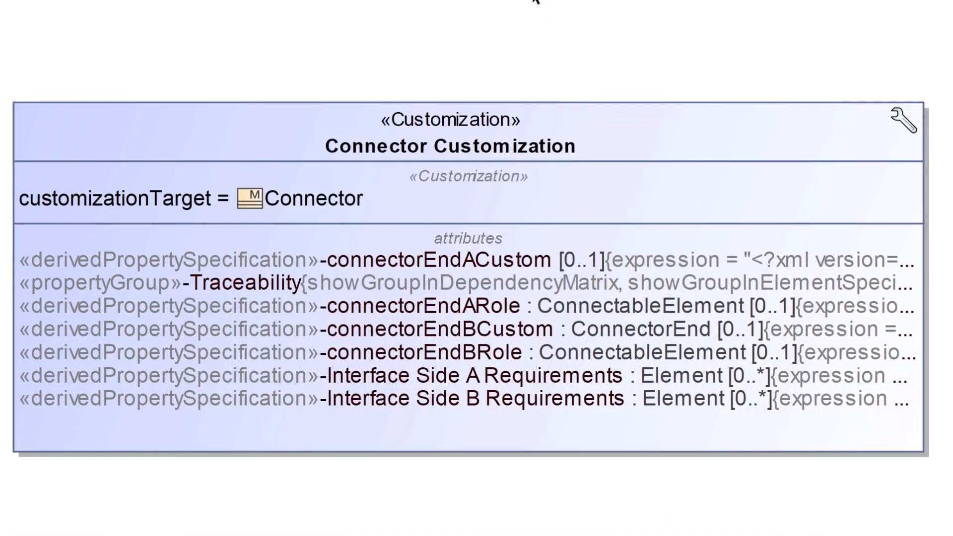
- Examine the script expression of the connectorEndBCustom derived property and close its specification
right_click(450, 330)
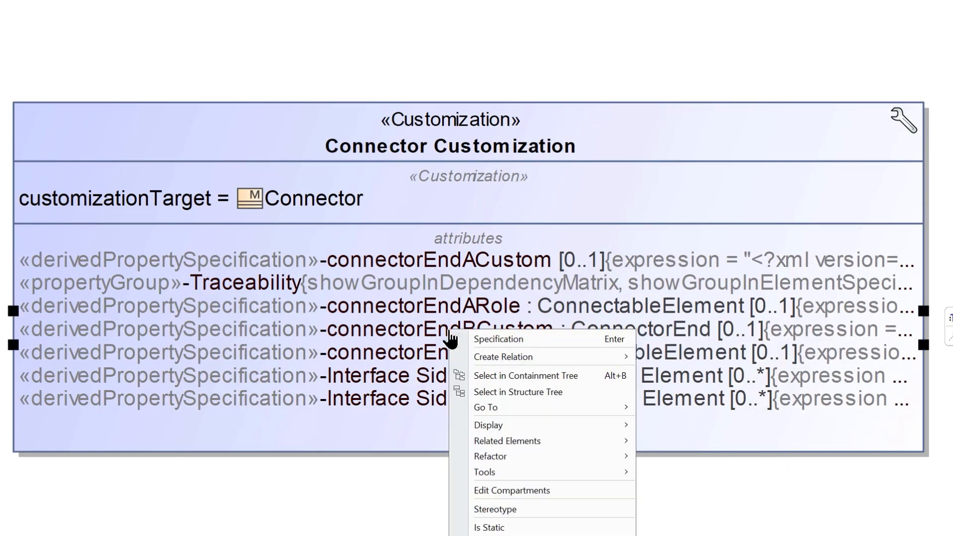
left_click(478, 338)
left_click(719, 285)
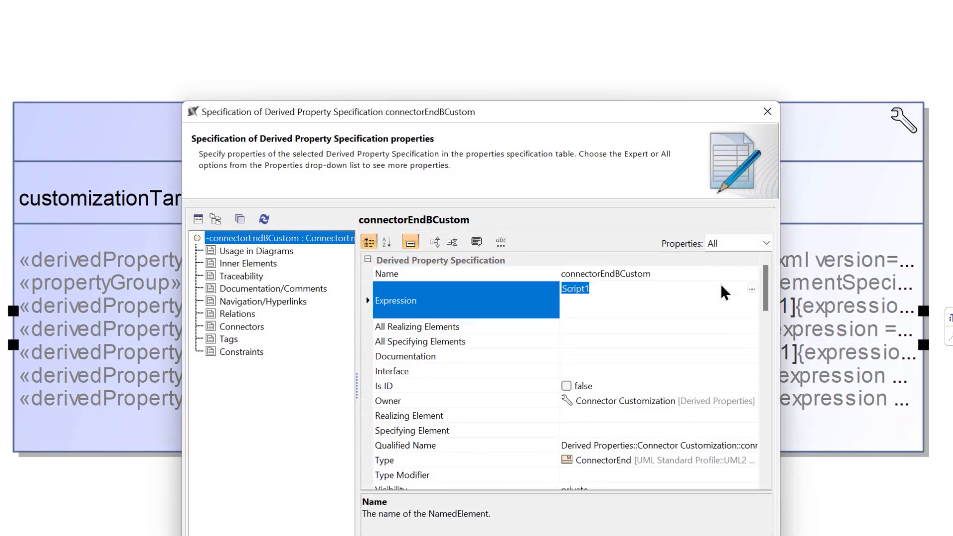
left_click(752, 287)
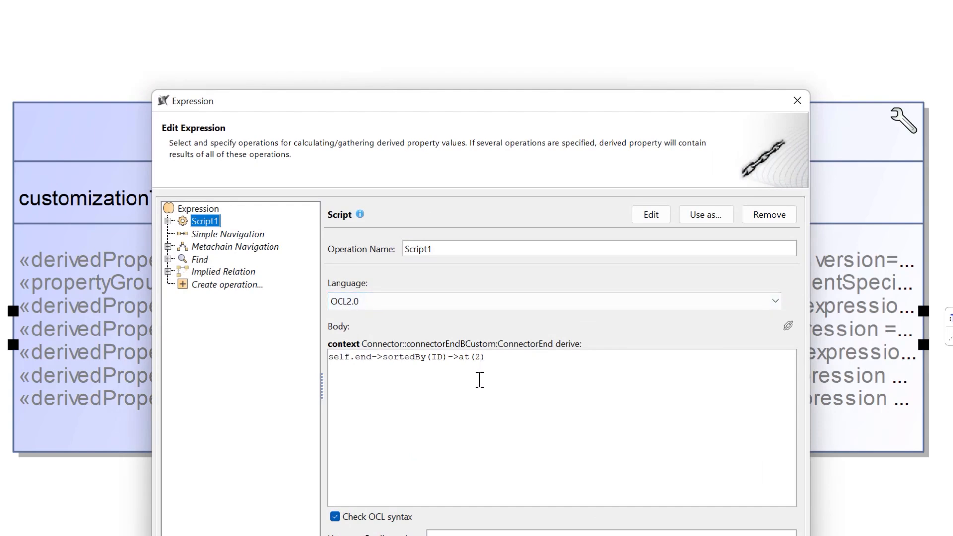
left_click(800, 99)
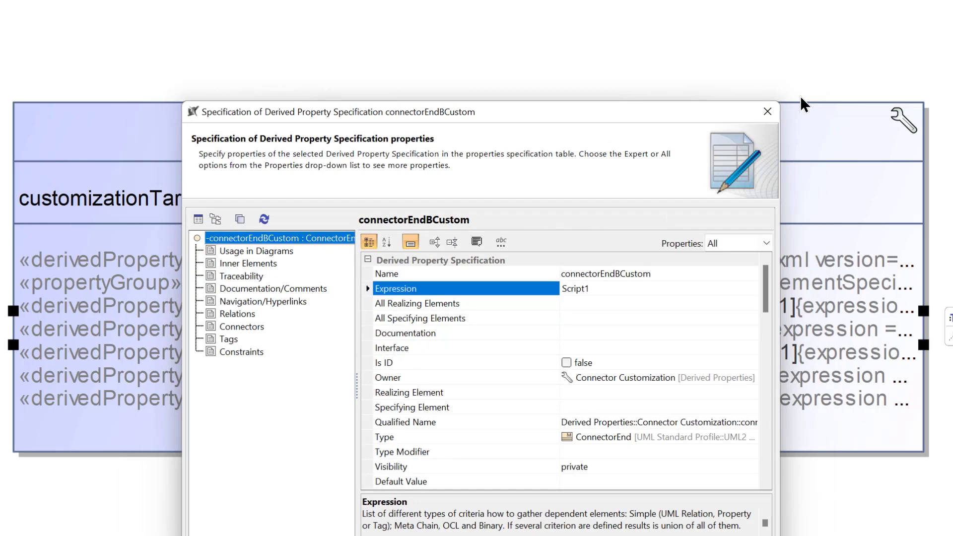
key("Escape")
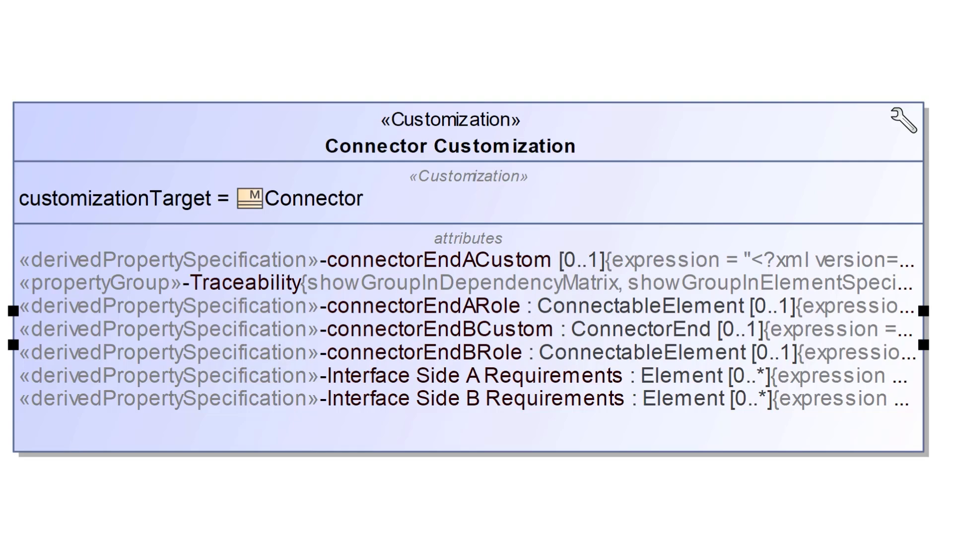
- Examine the Metachain Navigation expression of the connectorEndARole derived property and close its specification
right_click(519, 309)
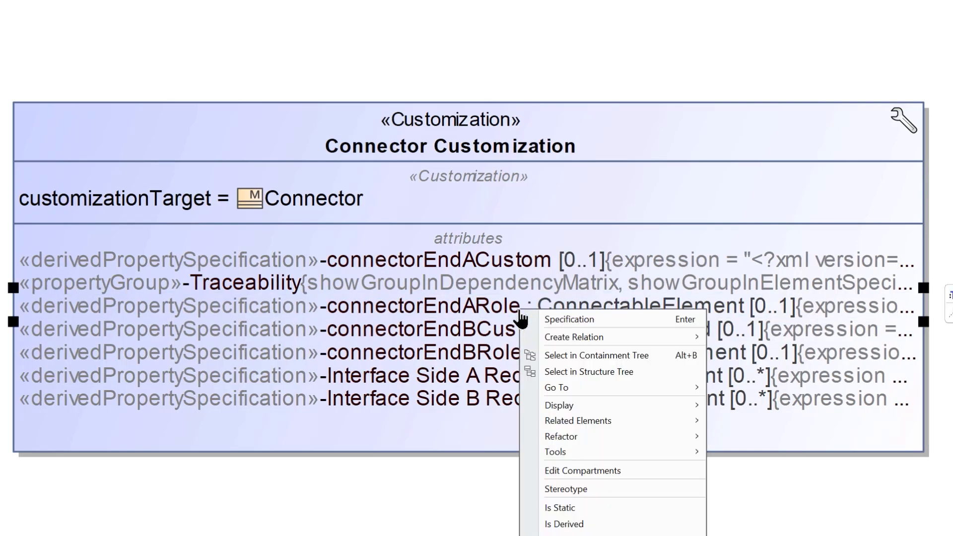
left_click(579, 322)
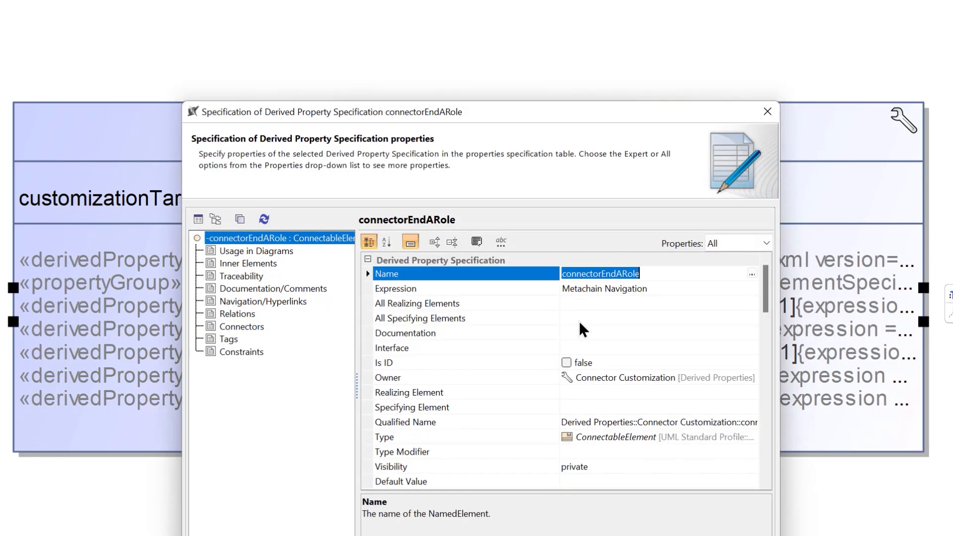
left_click(690, 293)
left_click(752, 288)
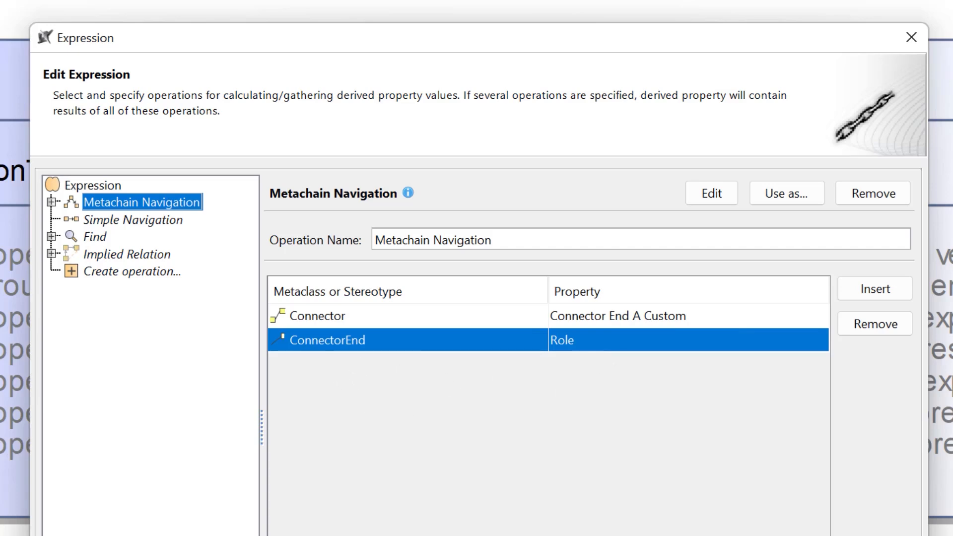
key("Escape")
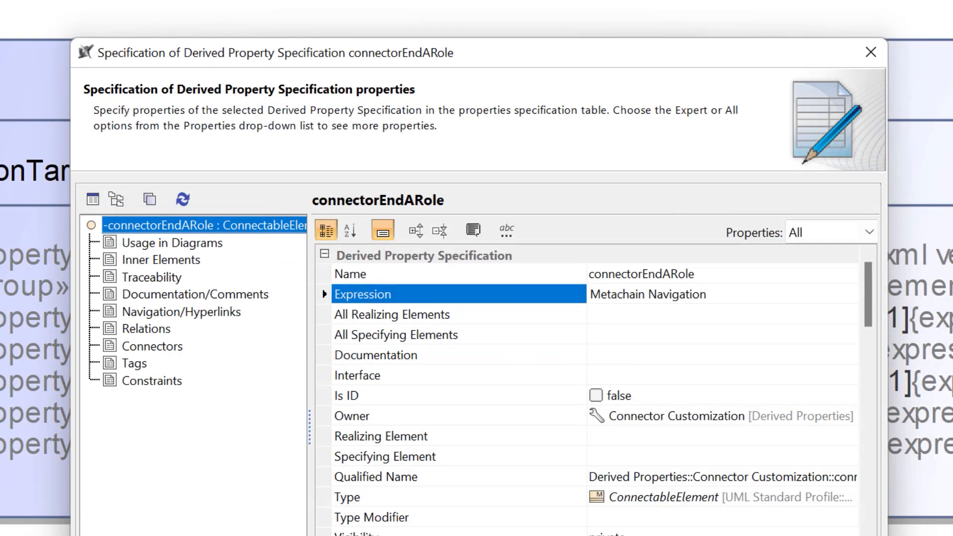
key("Escape")
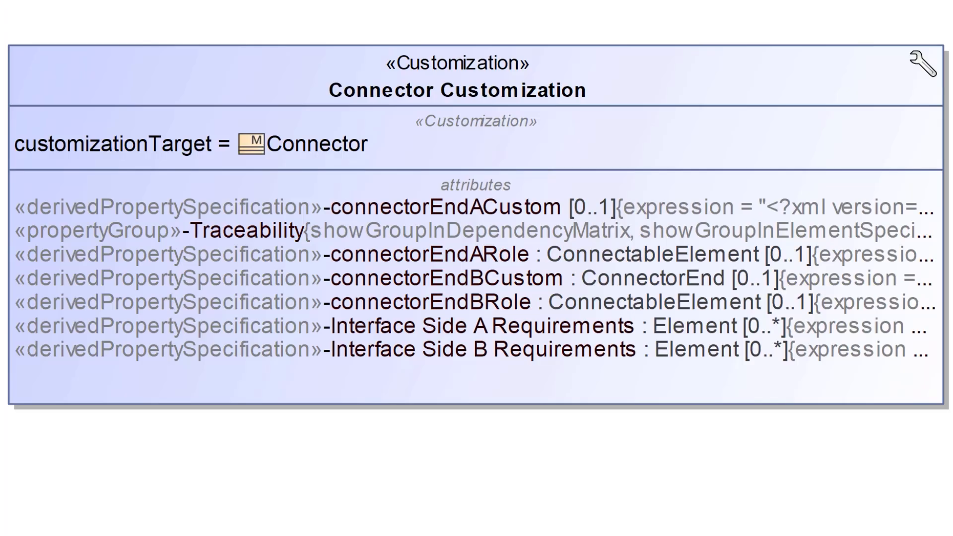
- Examine the Metachain Navigation expression of the Interface Side A Requirements derived property and close its specification
right_click(218, 330)
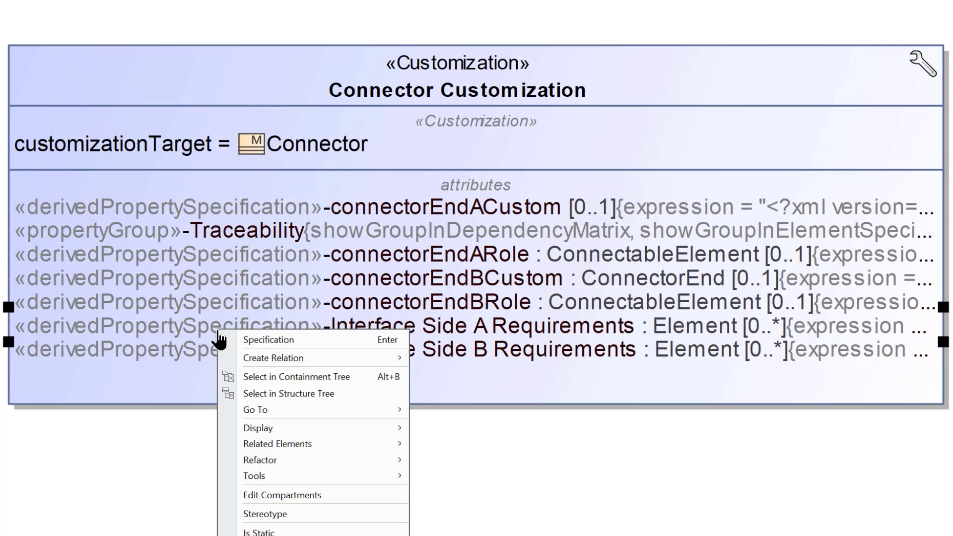
left_click(251, 337)
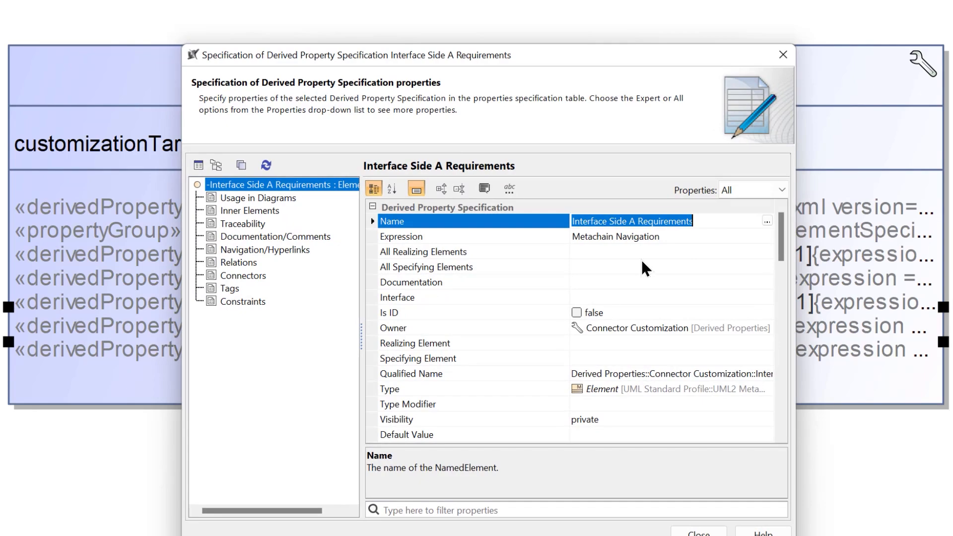
left_click(680, 238)
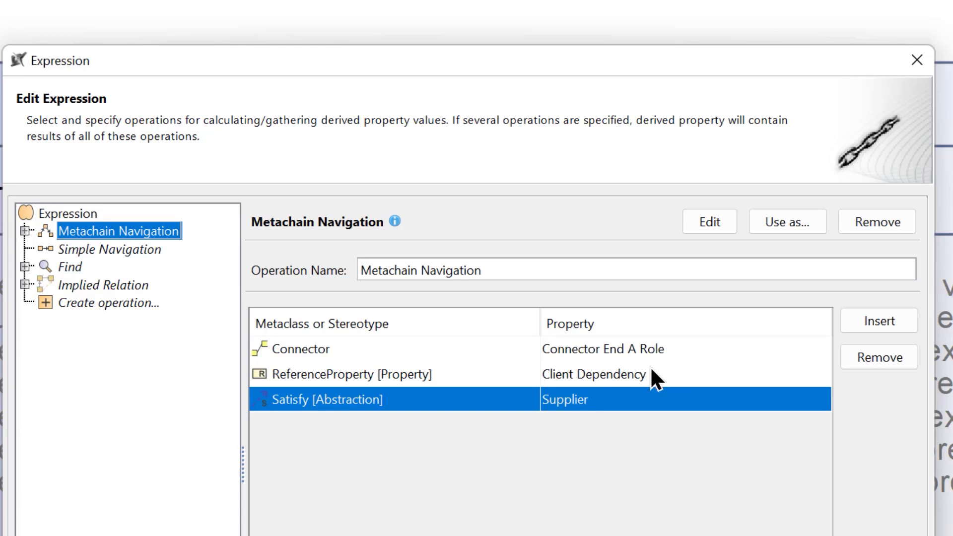
left_click(490, 377)
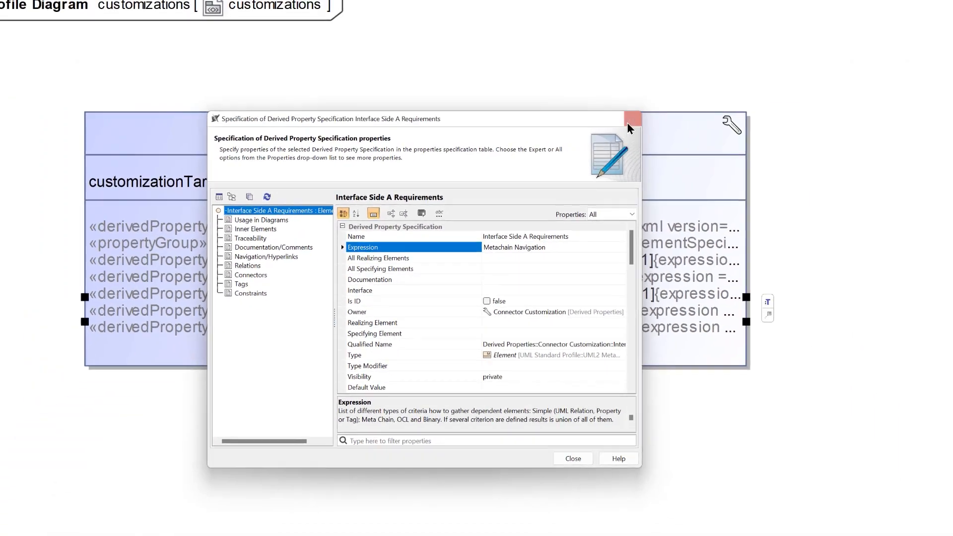
left_click(628, 121)
- In the Model block definition diagram, create a Satisfy relation from pin1 of 21 Pin Connector Male to the Electrical Ground Requirement
left_click(507, 83)
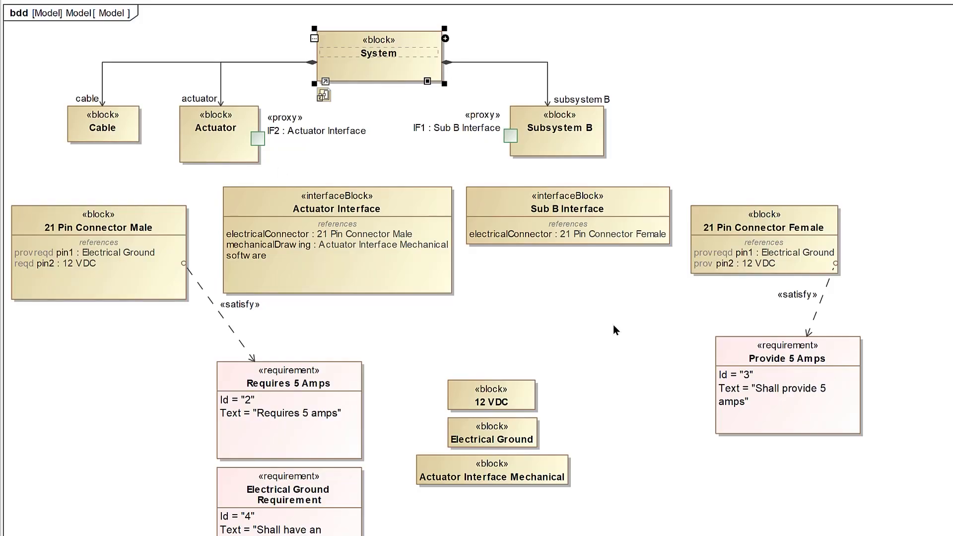
left_click(137, 428)
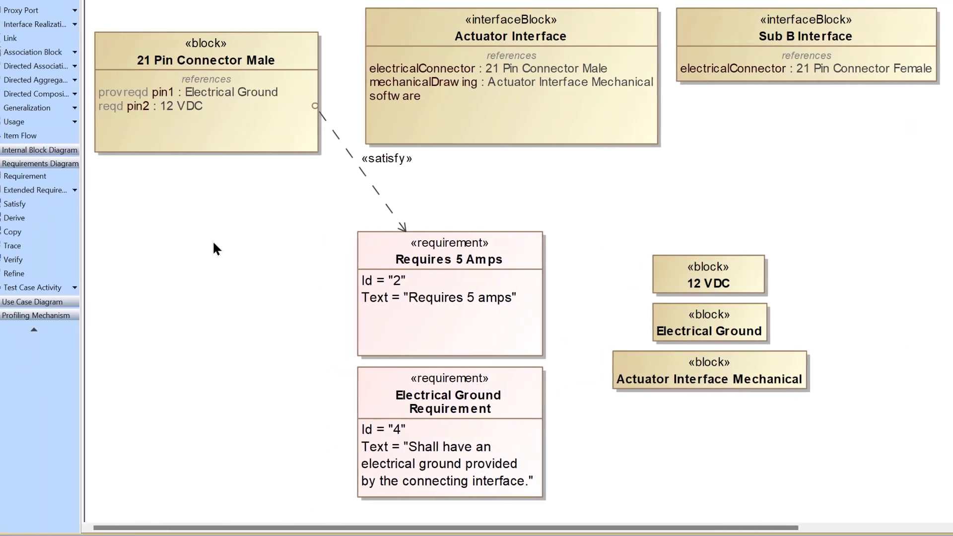
left_click(57, 204)
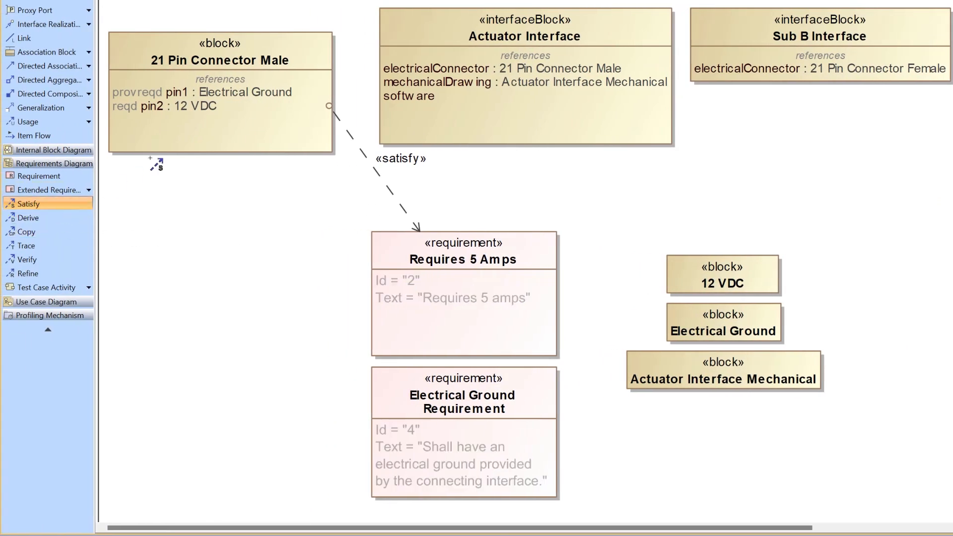
left_click(211, 94)
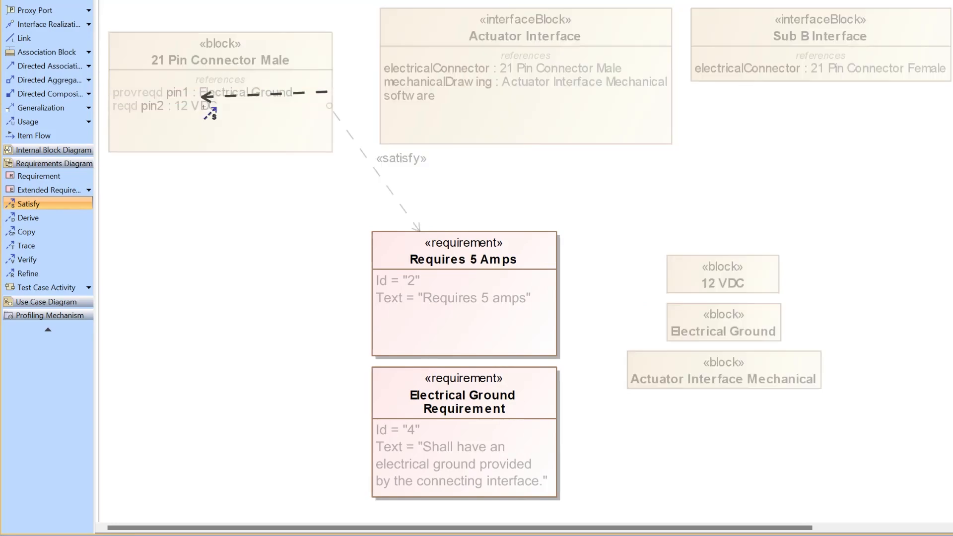
left_click(414, 435)
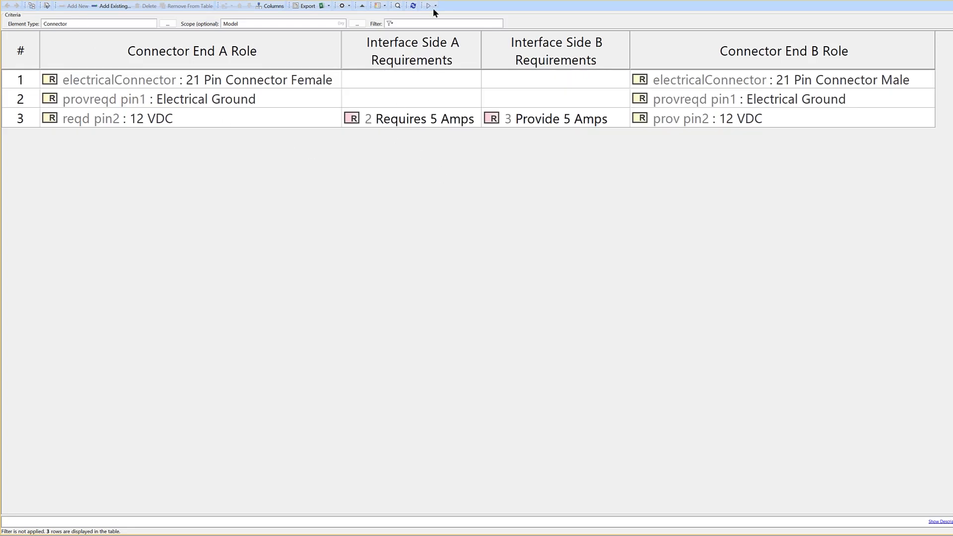
- Refresh the connector table, and widen the Interface Side A Requirements column while narrowing the Connector End A Role column
left_click(413, 6)
left_click_drag(481, 48, 505, 48)
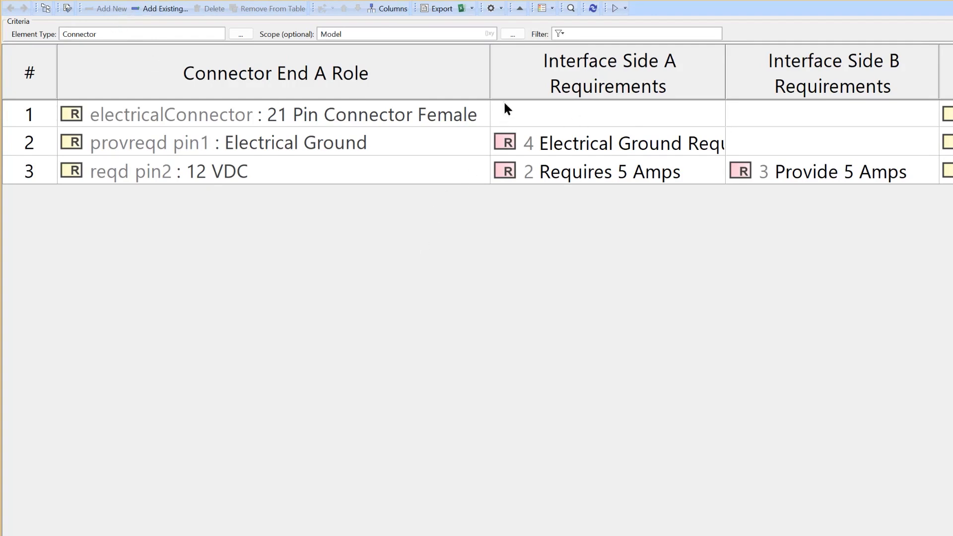
left_click_drag(490, 63, 404, 76)
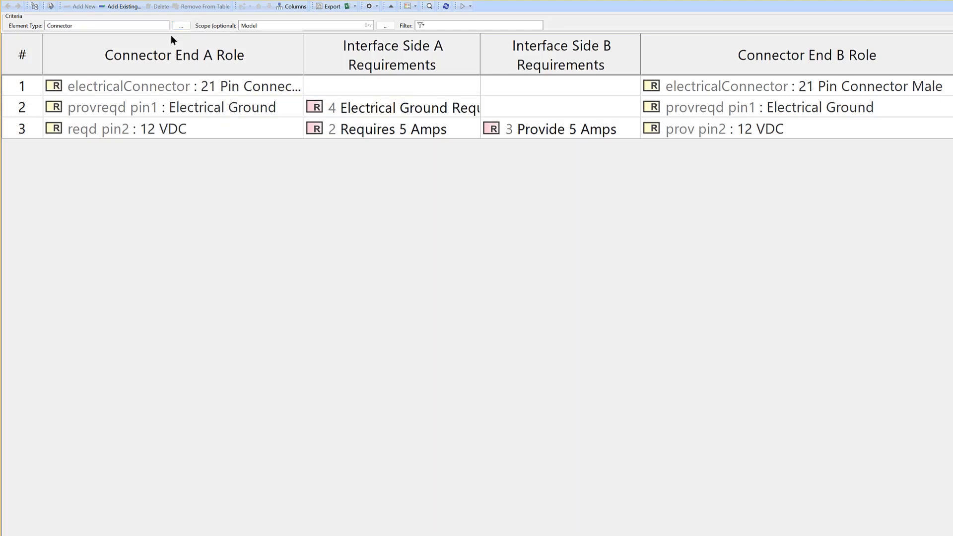
- Return to the Model block definition diagram and examine the Actuator Interface Mechanical block and the Actuator Interface references
left_click(31, 4)
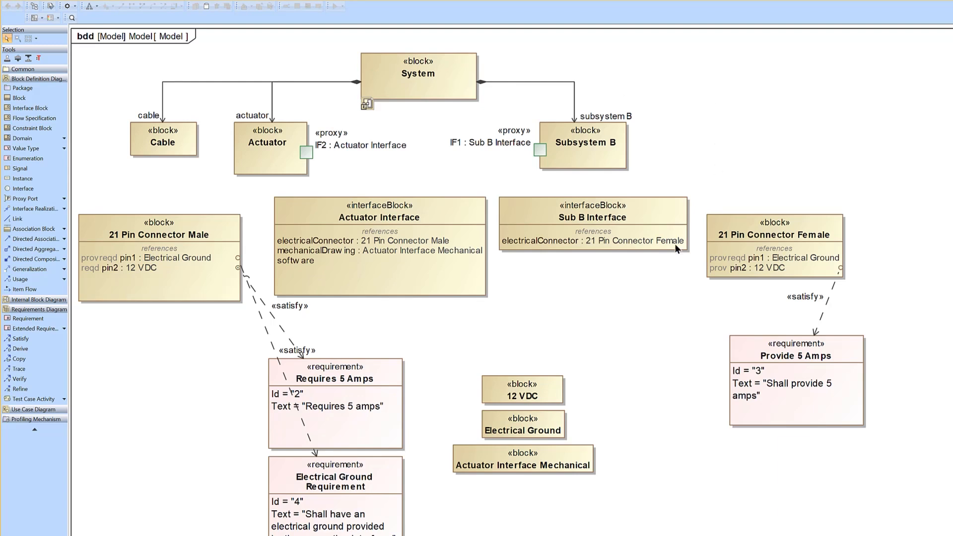
left_click(516, 465)
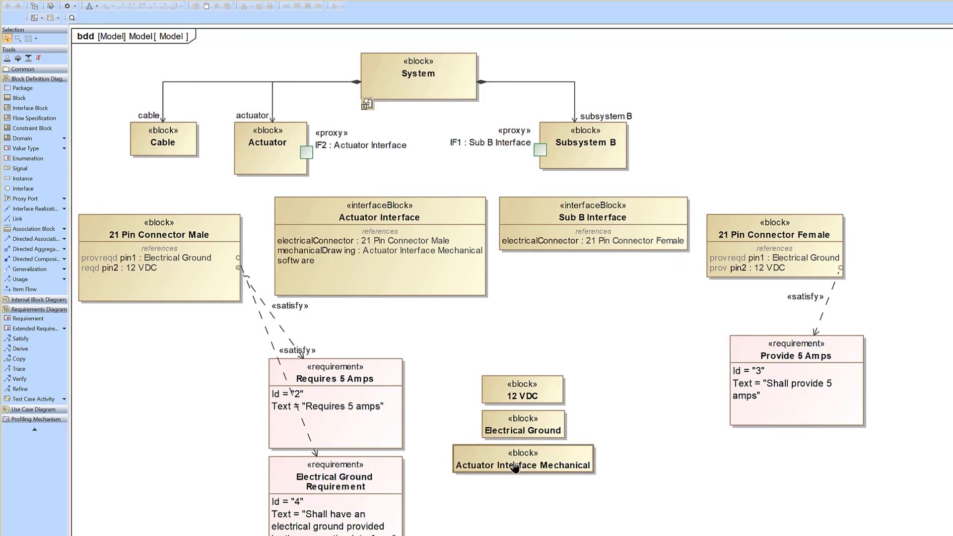
left_click(650, 337)
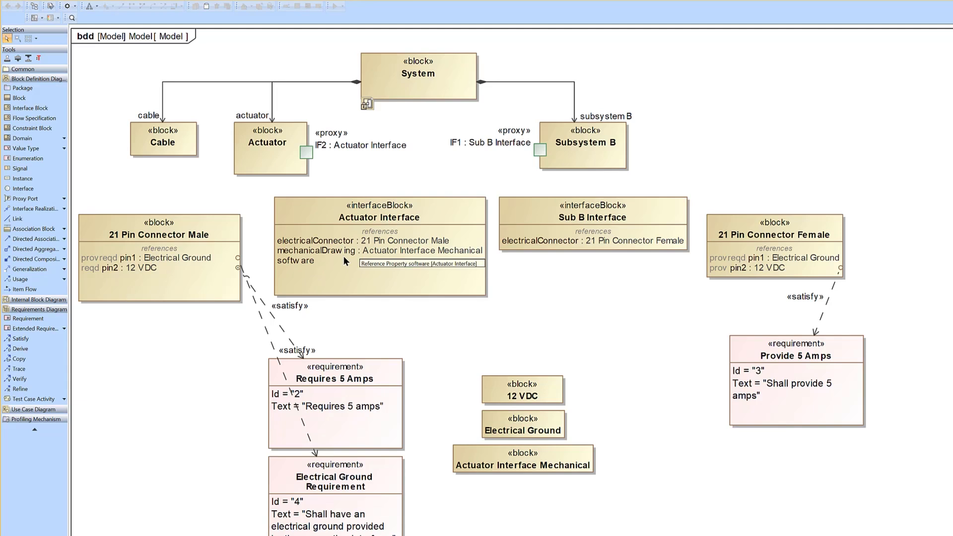
left_click(500, 472)
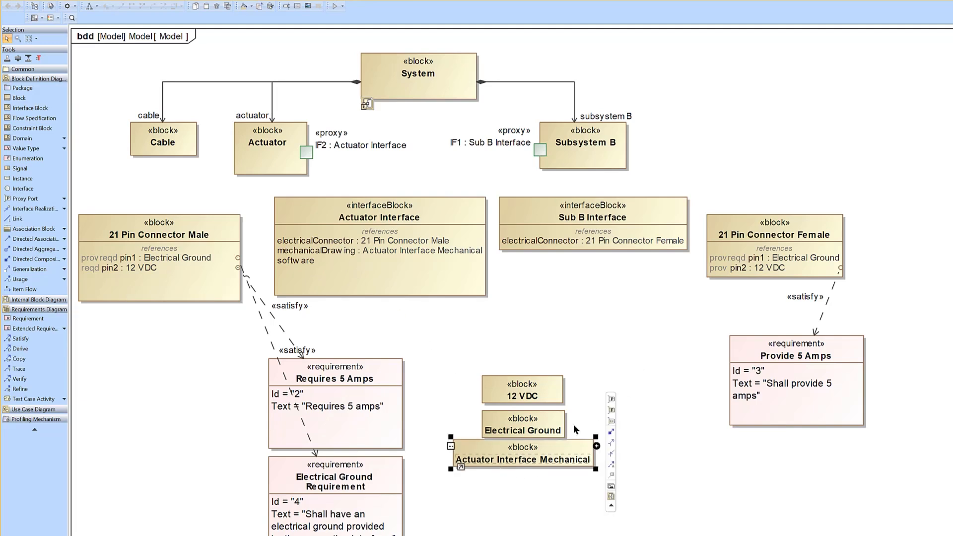
left_click_drag(560, 467, 570, 459)
left_click(615, 356)
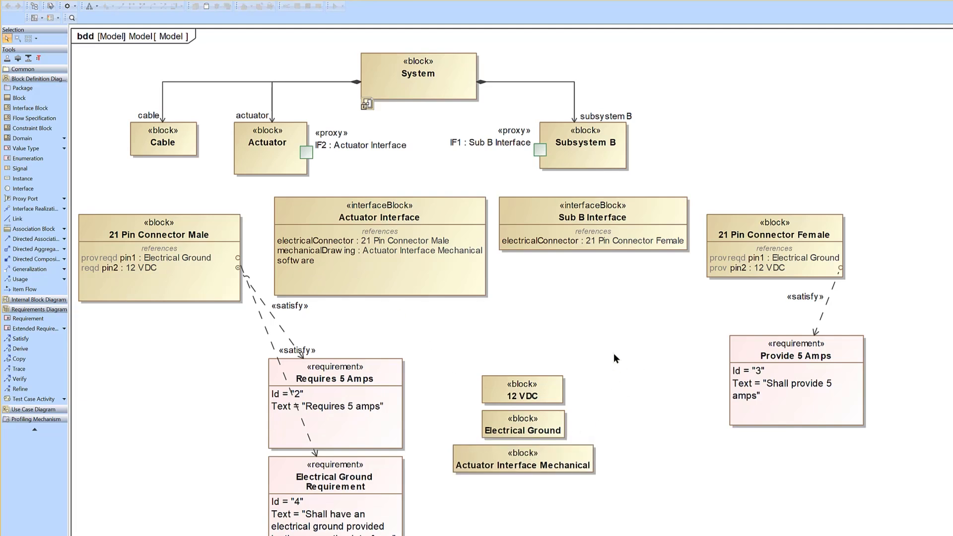
- Examine the element types that can be created under the Actuator Interface Mechanical block, down to Attached File, and dismiss the list
left_click(578, 468)
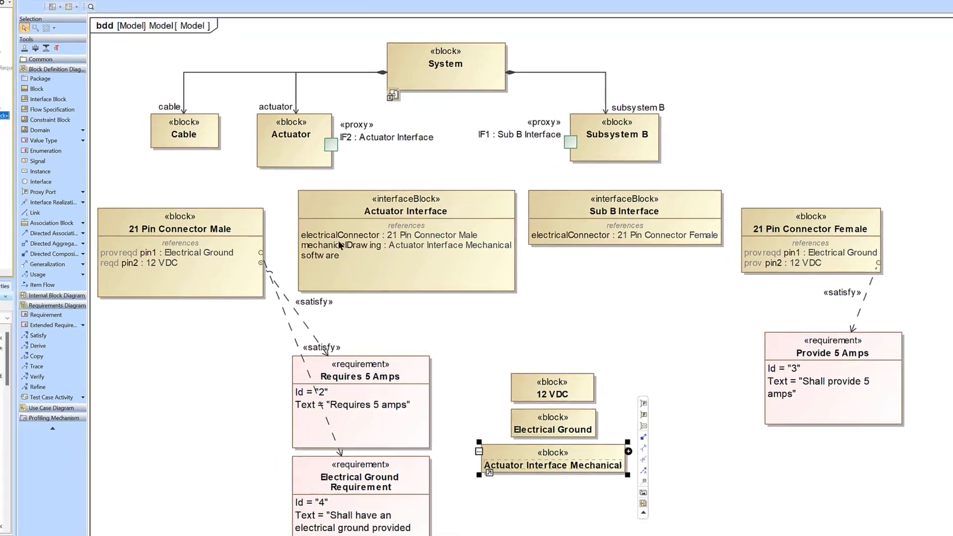
left_click(171, 182)
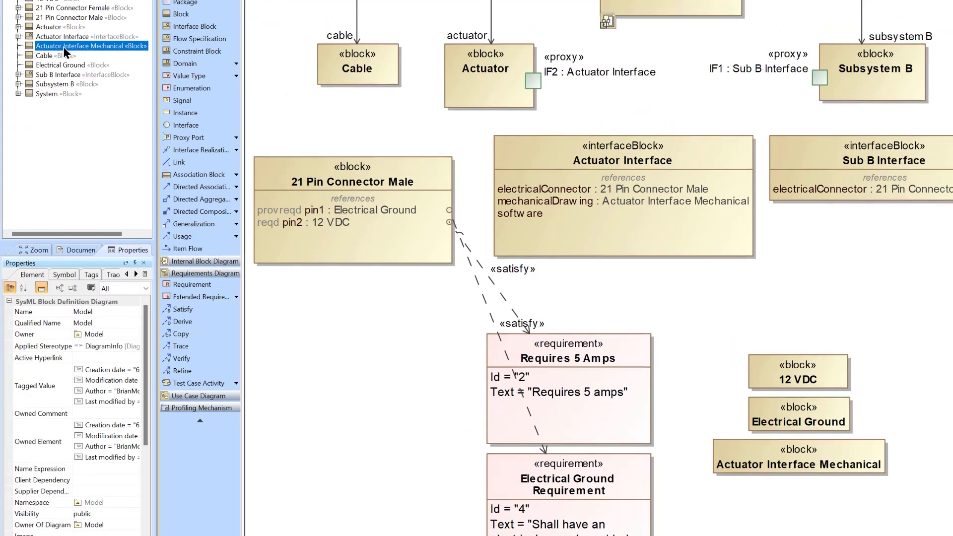
right_click(63, 47)
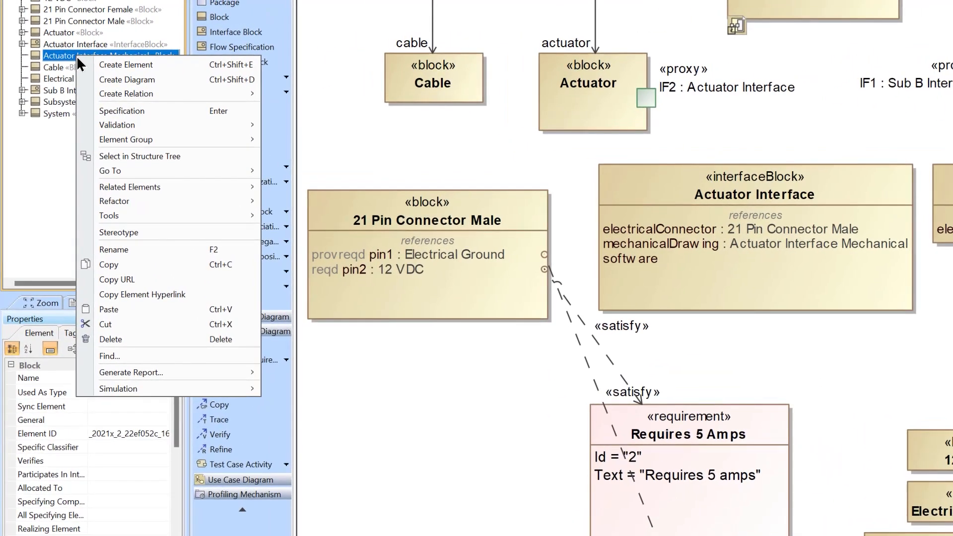
left_click(195, 67)
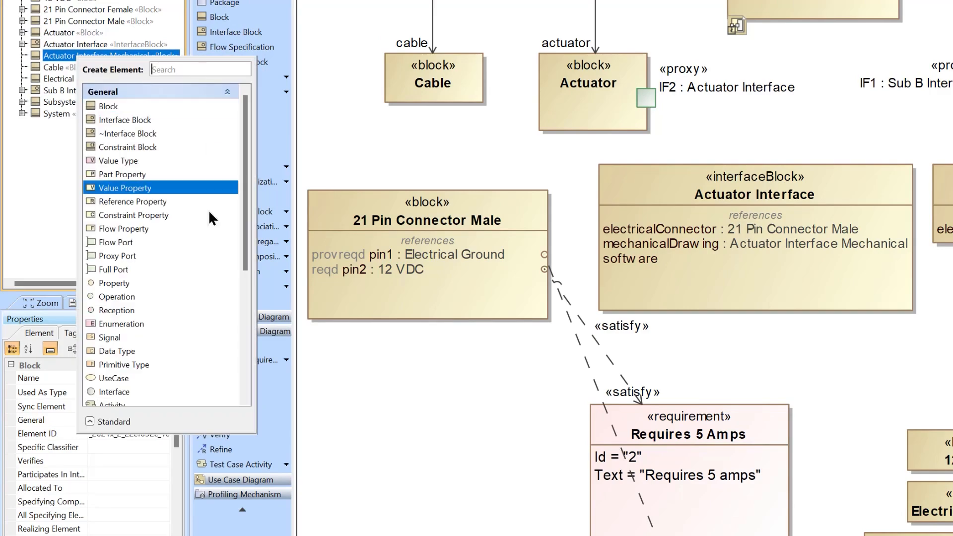
scroll(209, 214, "down", 5)
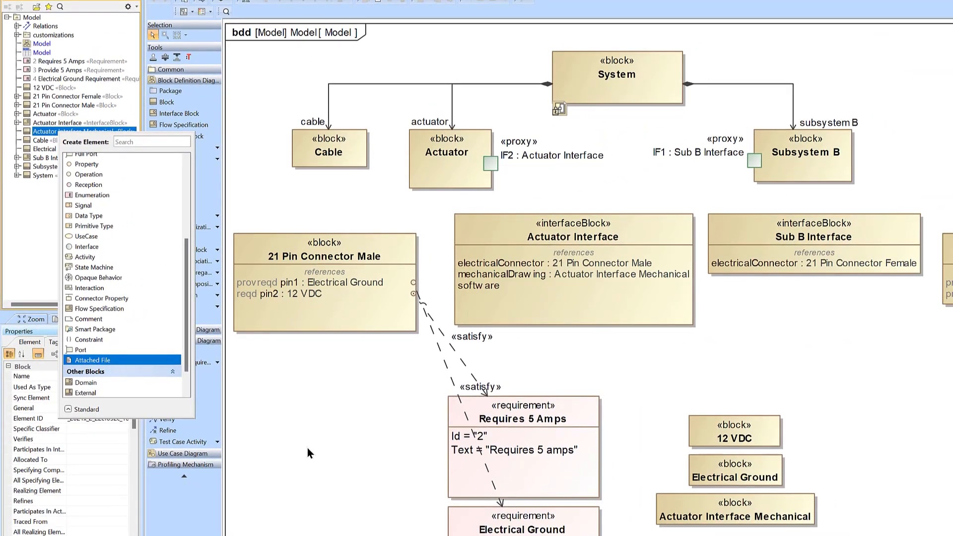
left_click(309, 446)
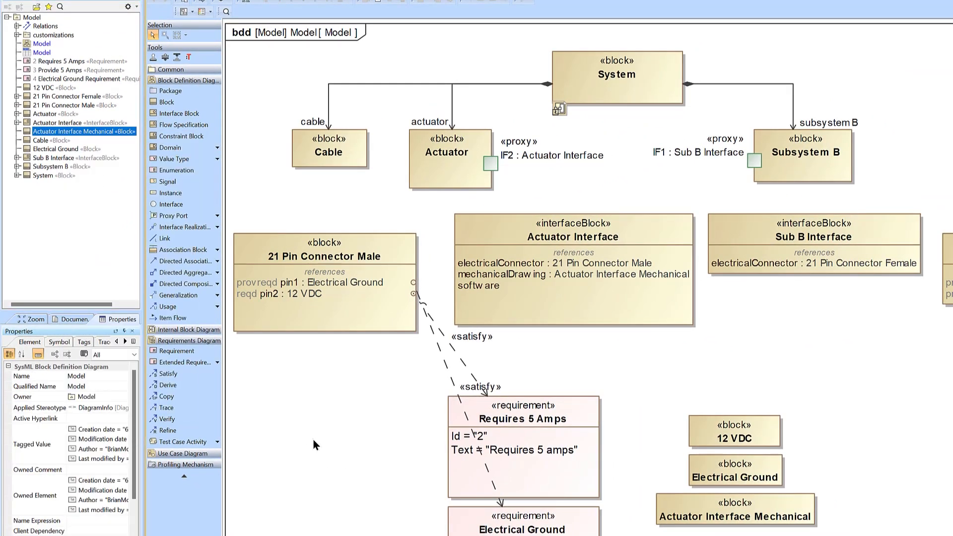